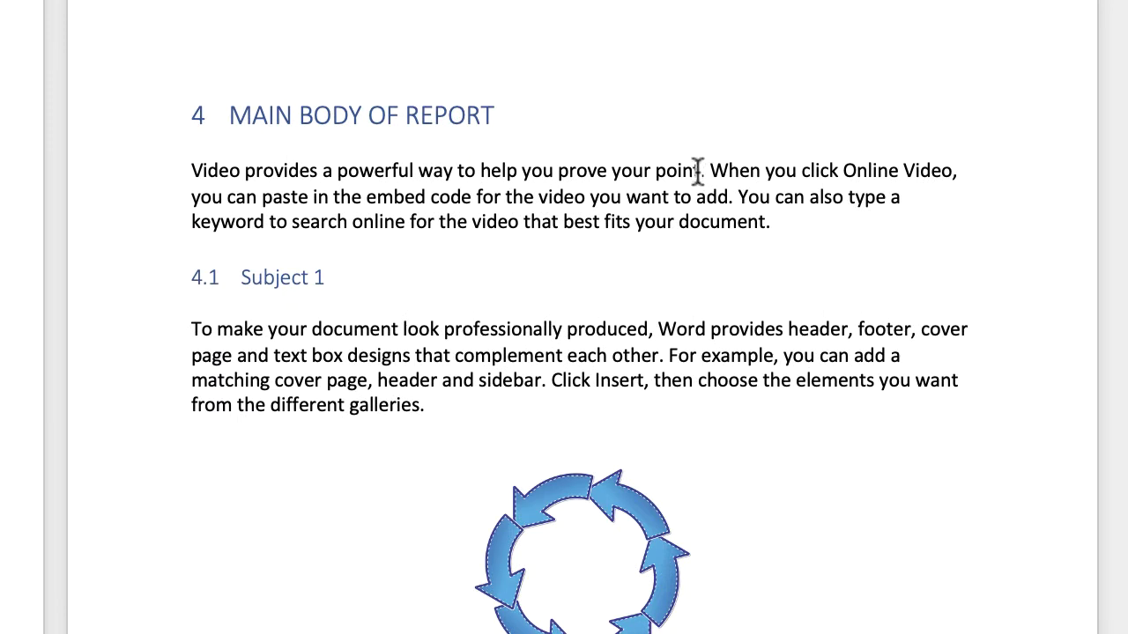
# Step: Create a Book source at the end of the first sentence under Main Body of Report: author's name, "Title of book, source", Birmingham, Penguin Publishing, 1989
pyautogui.click(703, 170)
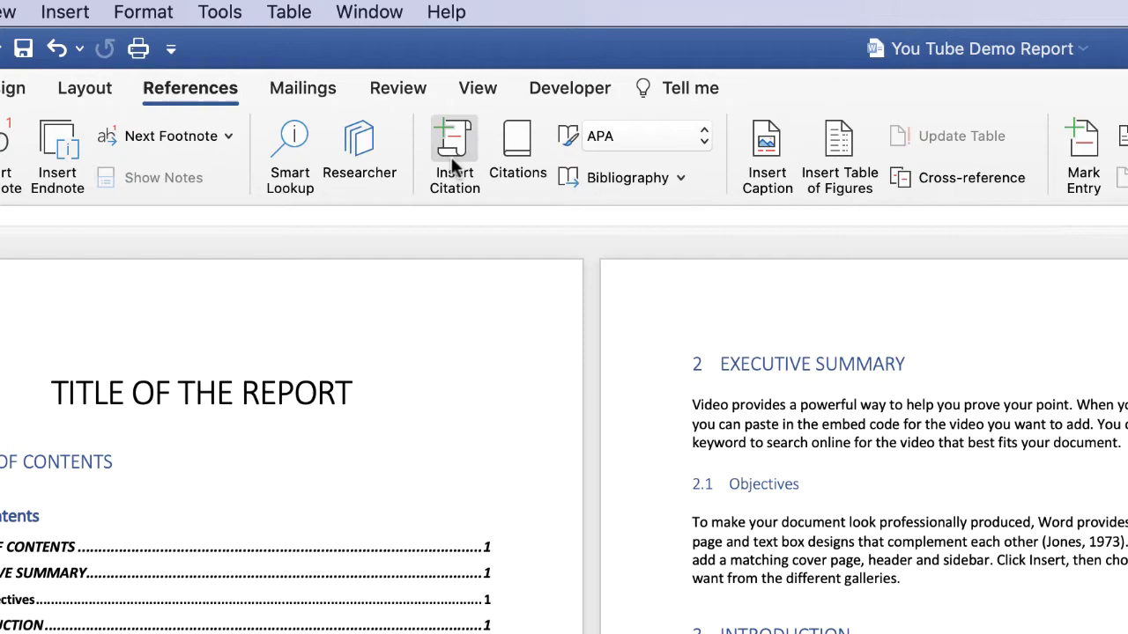
pyautogui.click(451, 156)
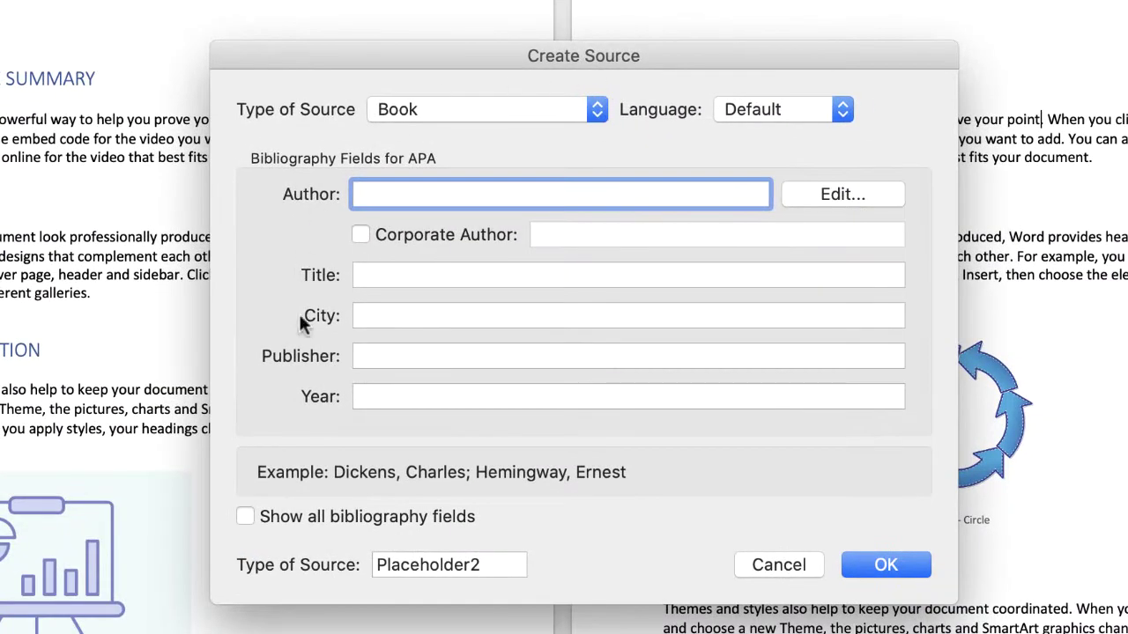
pyautogui.click(596, 109)
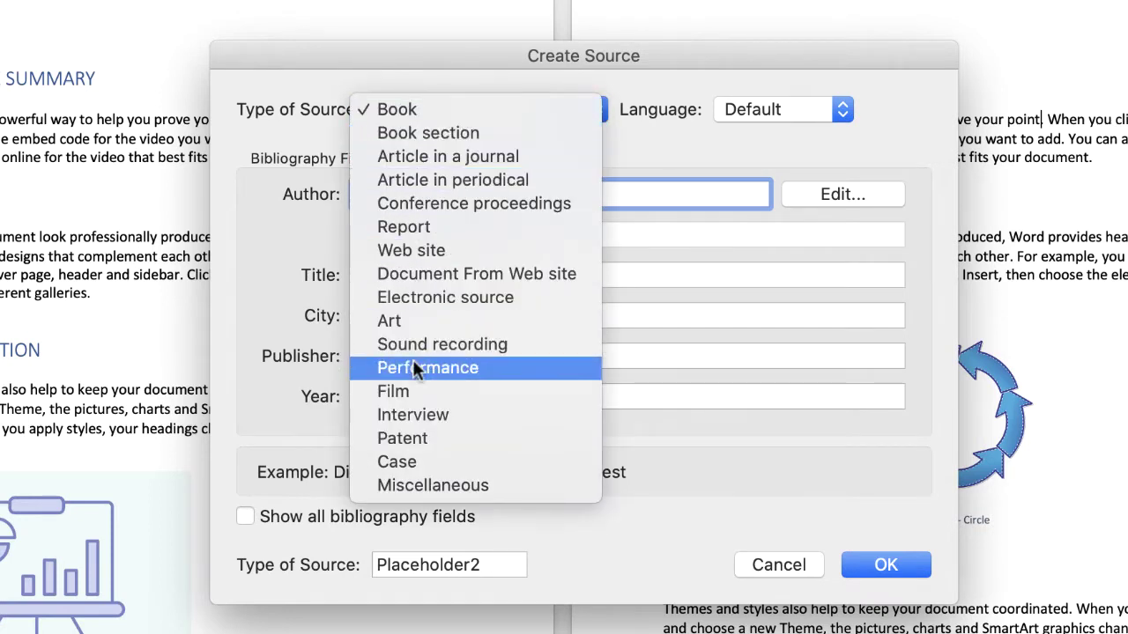
pyautogui.click(390, 109)
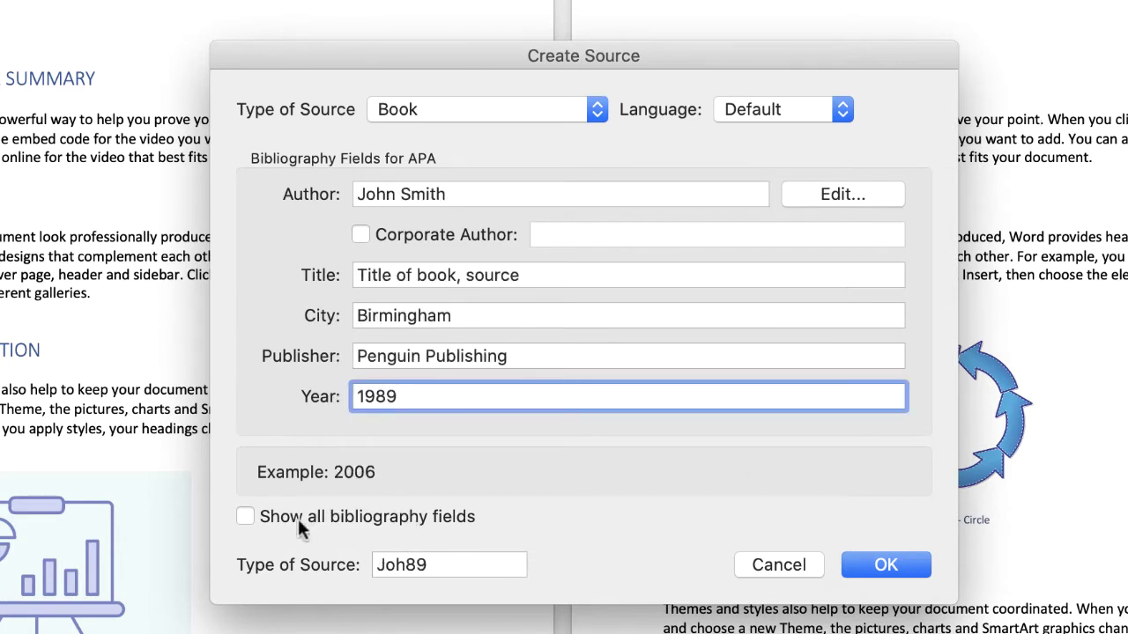
# Step: Show all bibliography fields, set the source's pages to 12 - 14, and insert the citation
pyautogui.click(246, 517)
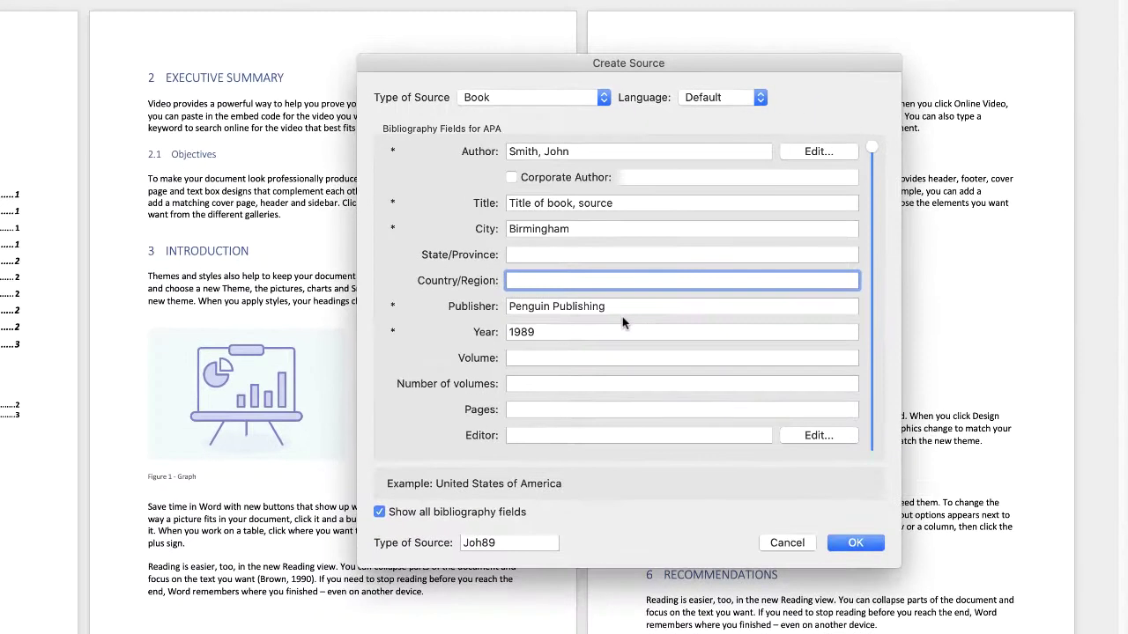
pyautogui.click(520, 413)
pyautogui.write('12 - 14')
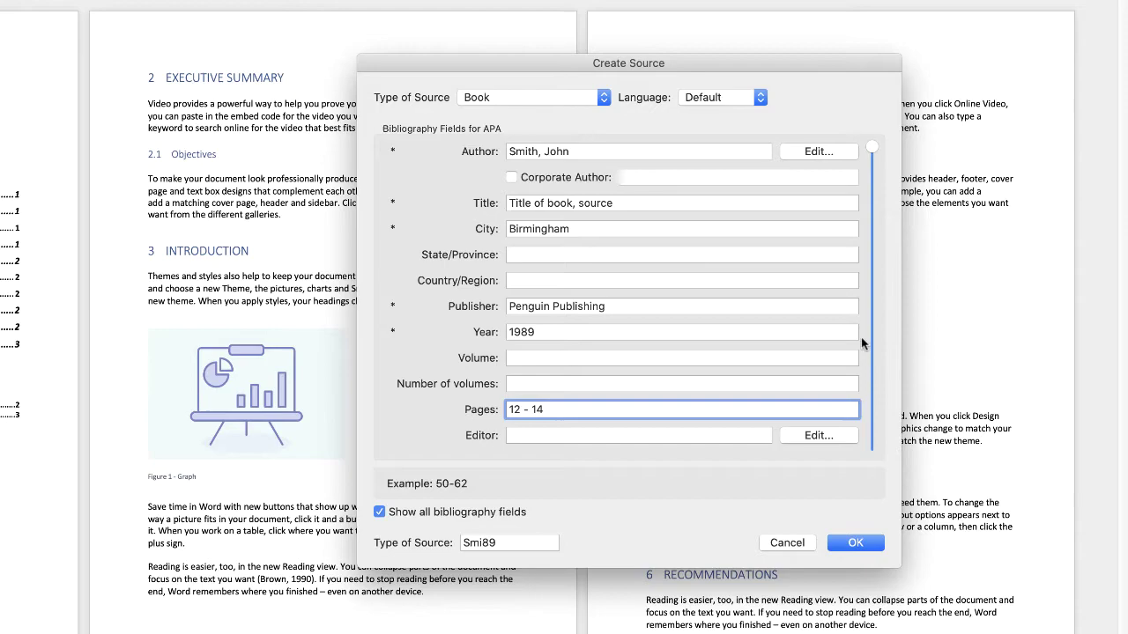
pyautogui.click(855, 544)
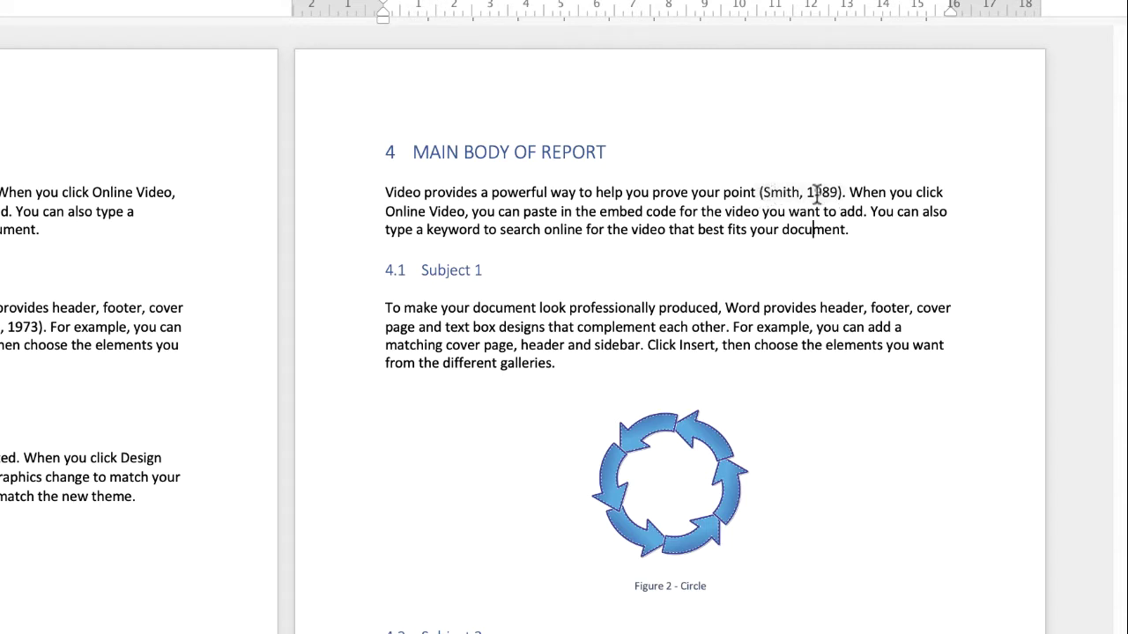
# Step: Edit the source of the new citation under Main Body of Report, setting its year to 1981 and updating both the master and current lists
pyautogui.click(834, 192)
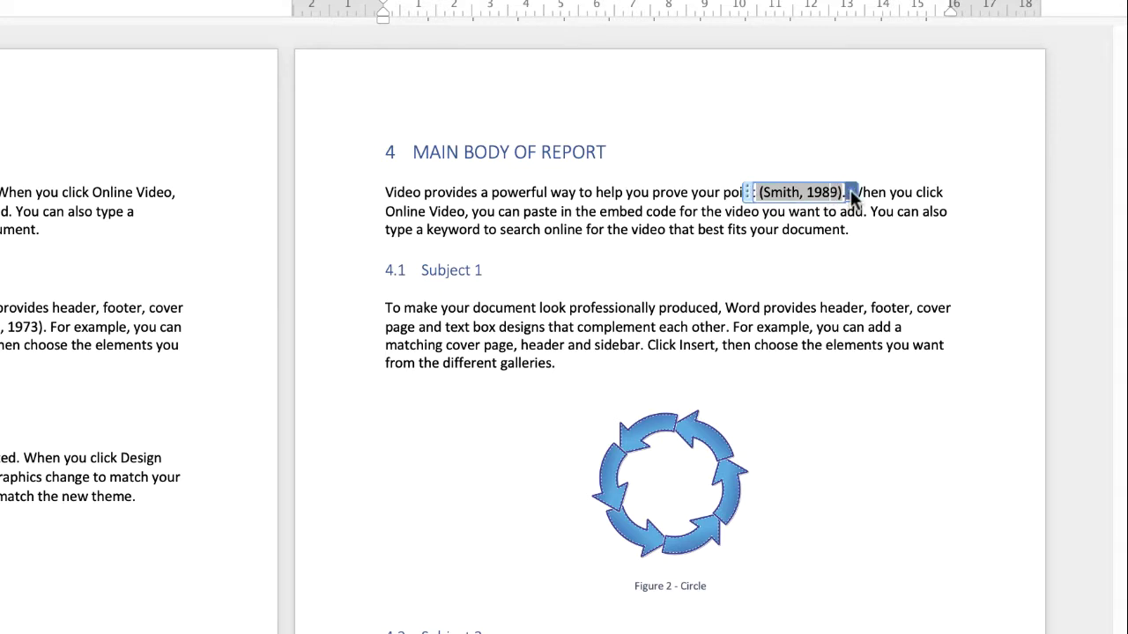
pyautogui.click(852, 192)
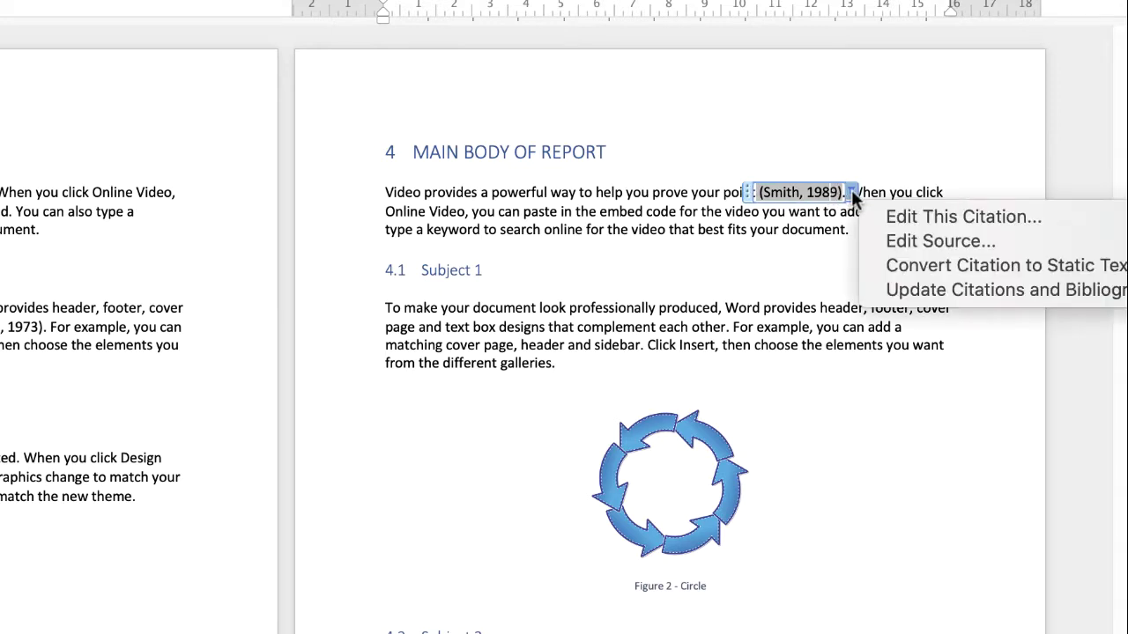
pyautogui.click(892, 240)
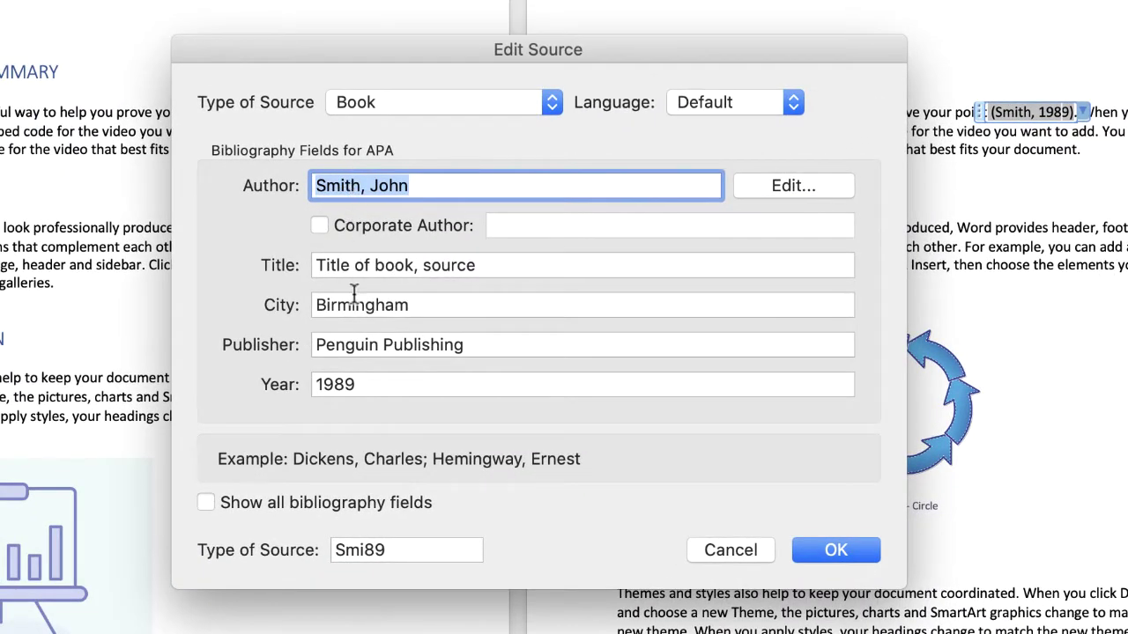
pyautogui.click(363, 385)
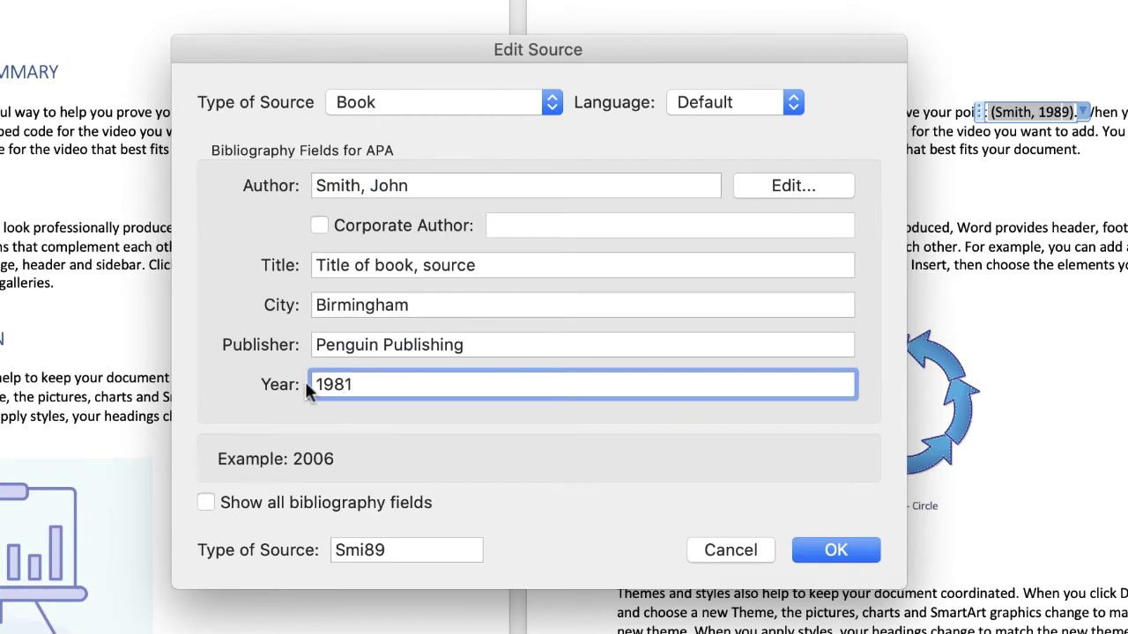
pyautogui.click(837, 549)
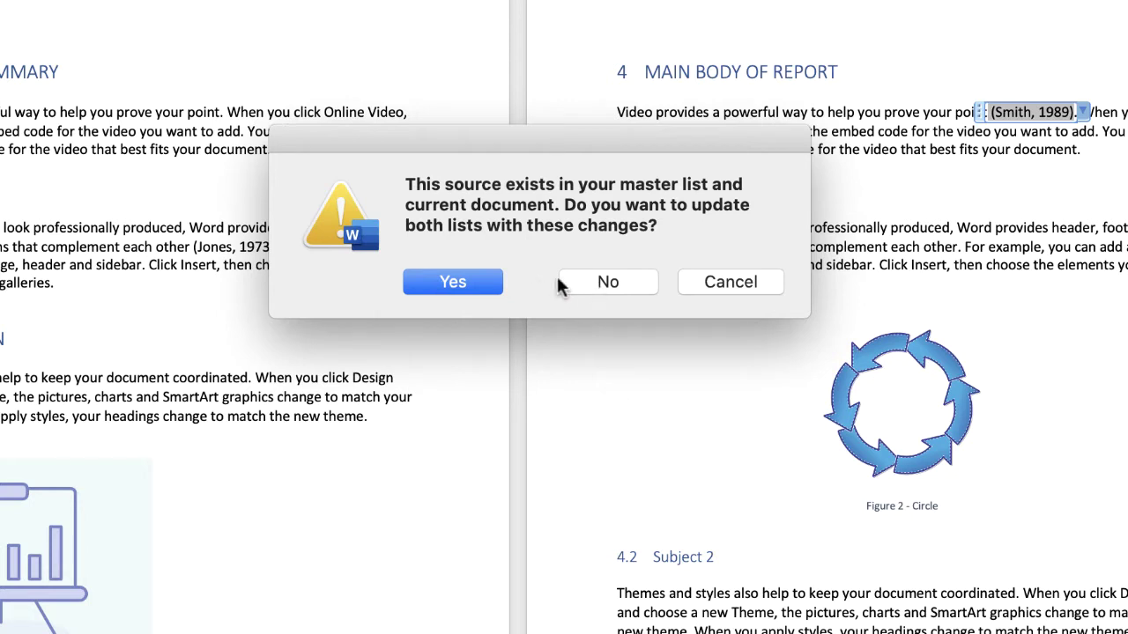
pyautogui.click(445, 286)
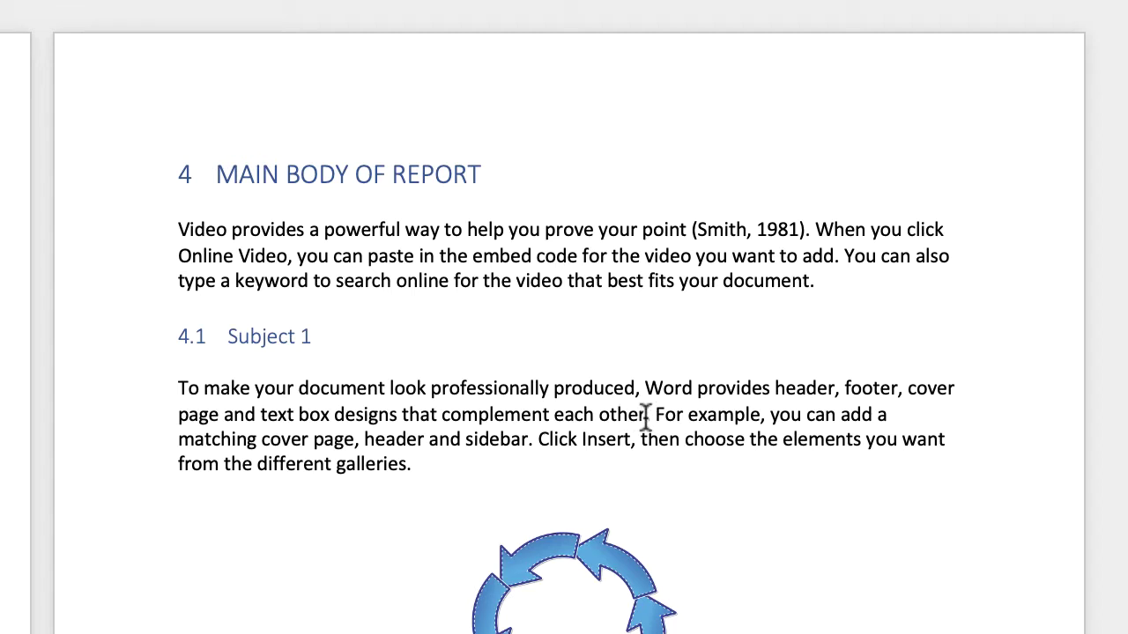
# Step: Insert a placeholder citation tagged with the author's surname after "complement each other" under Subject 1, and open its source for editing
pyautogui.click(646, 412)
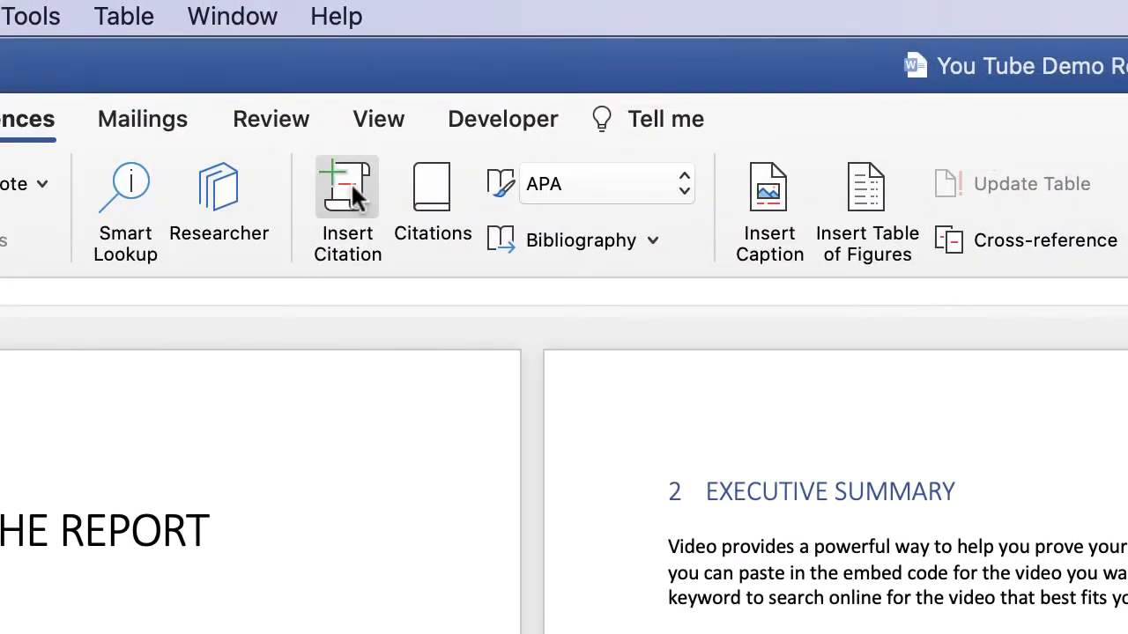
pyautogui.click(347, 203)
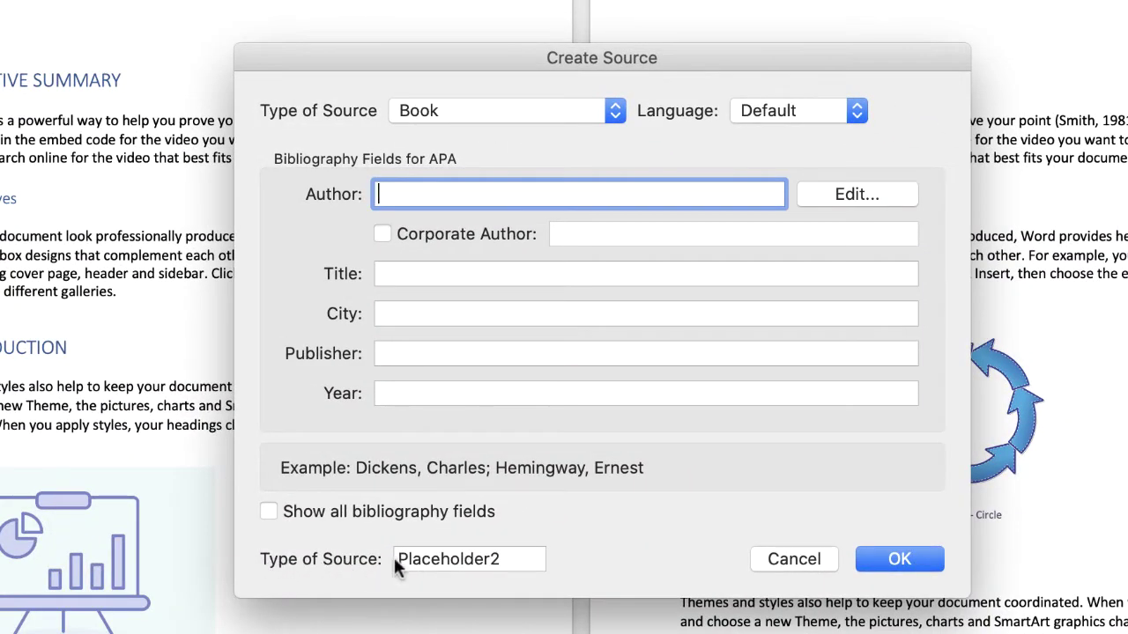
pyautogui.click(504, 560)
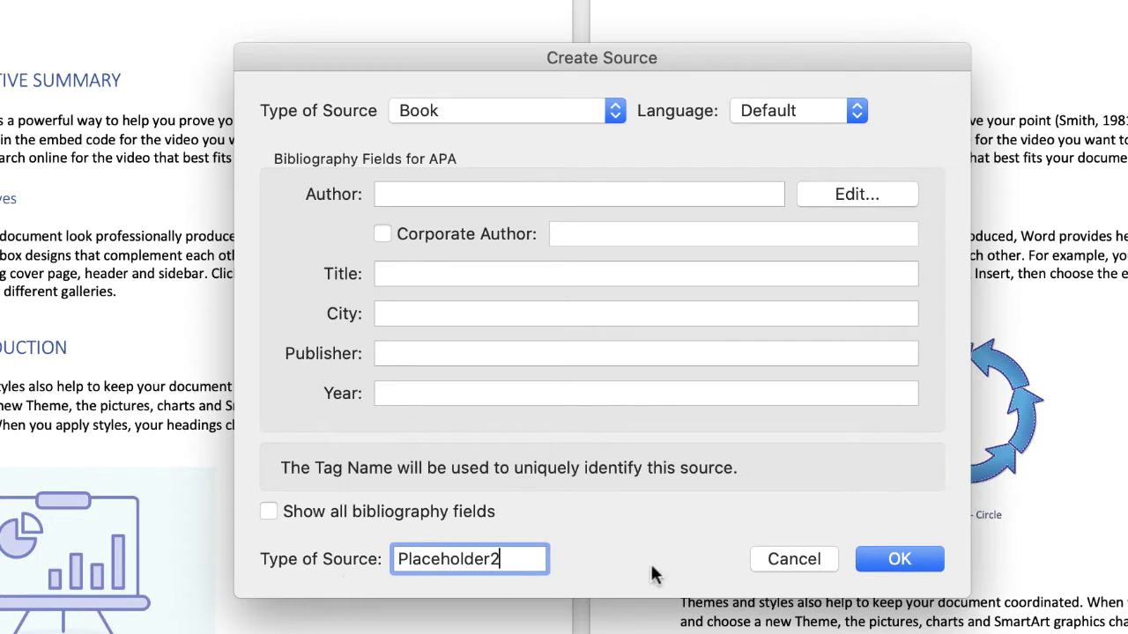
pyautogui.doubleClick(478, 559)
pyautogui.write('Clark')
pyautogui.click(927, 560)
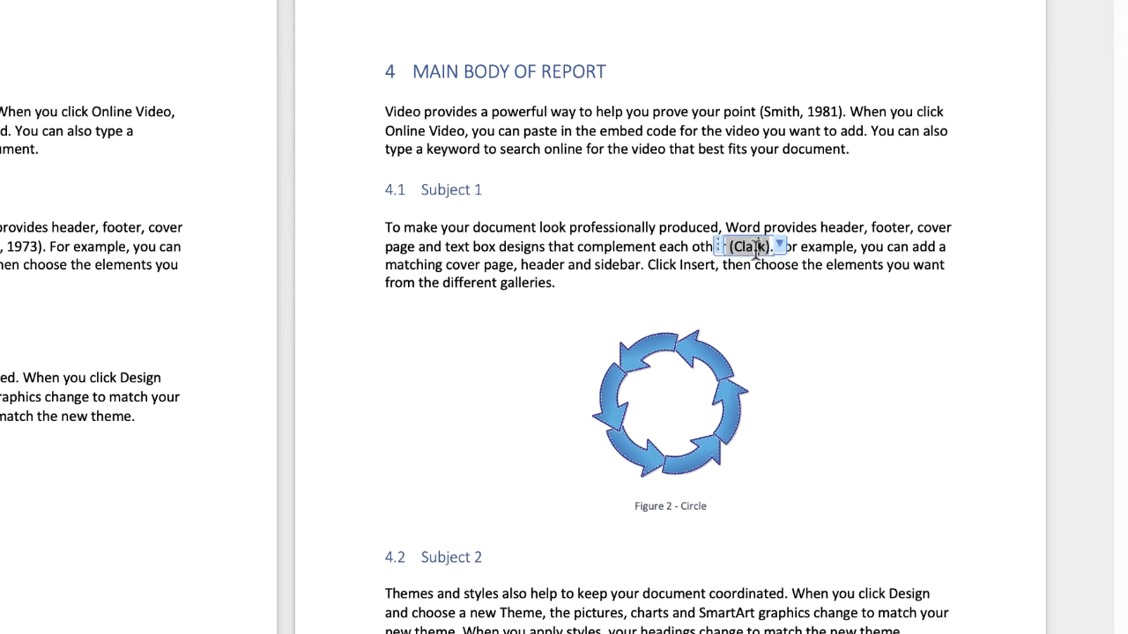
pyautogui.click(779, 246)
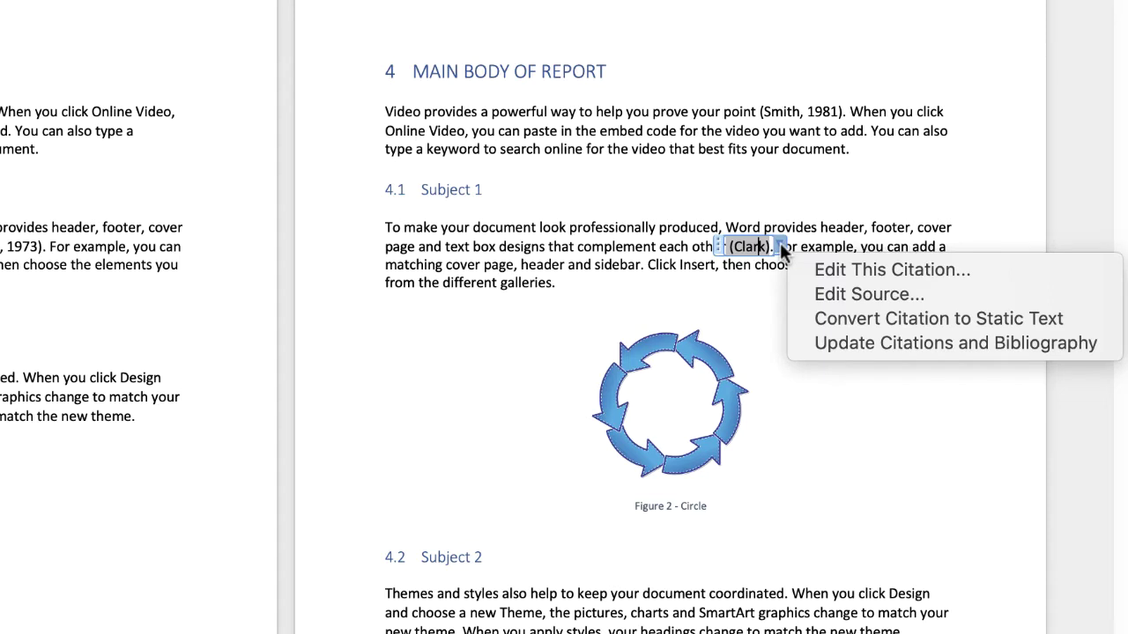
pyautogui.click(829, 294)
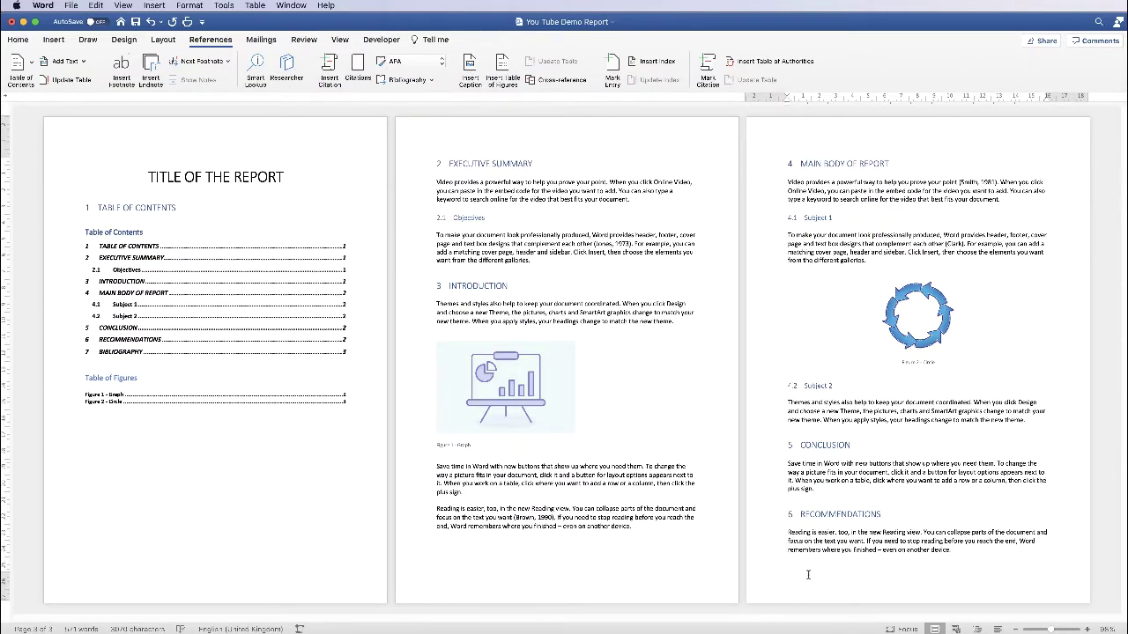
# Step: Add a page break after the Recommendations text and insert the built-in Bibliography on the new page
pyautogui.click(807, 575)
pyautogui.press('super+Return')
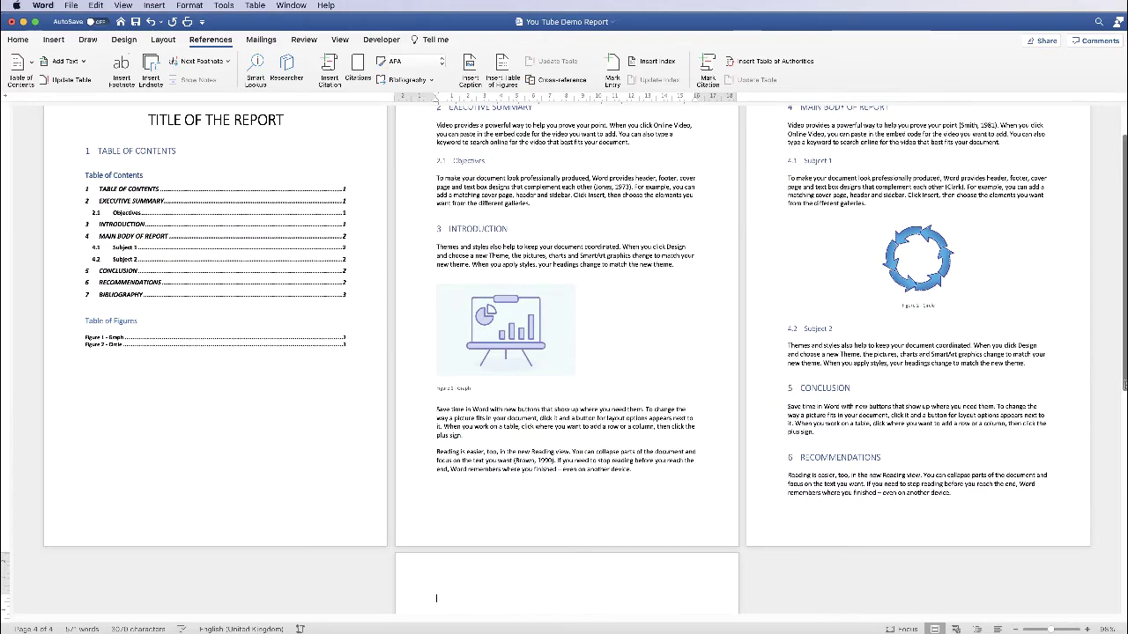
pyautogui.scroll(-10, 1104, 589)
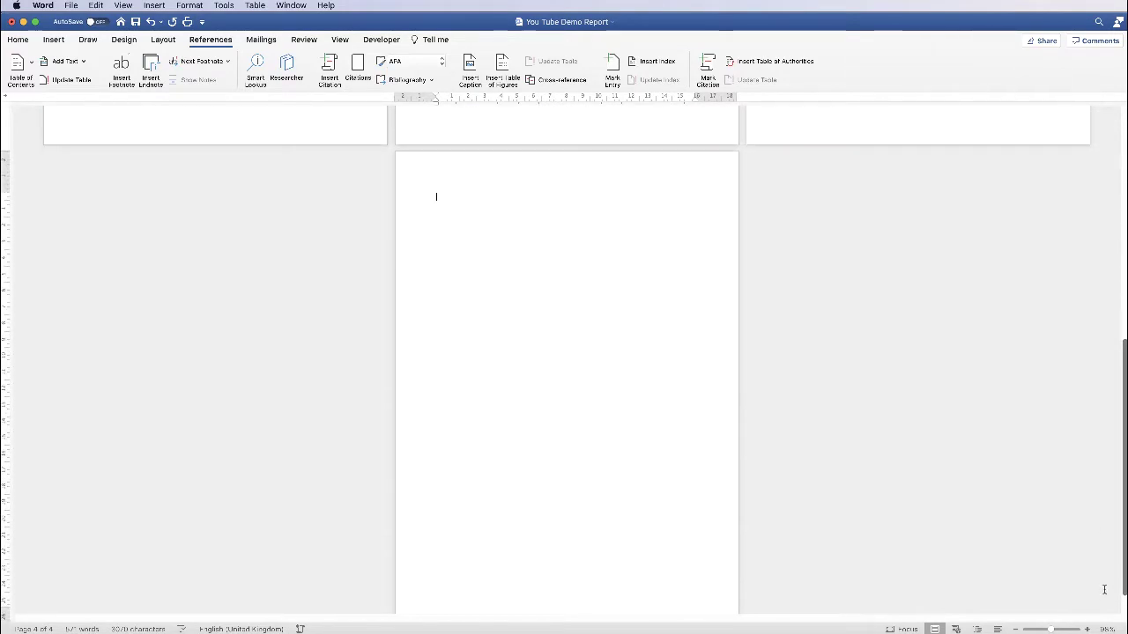
pyautogui.scroll(-2, 1104, 590)
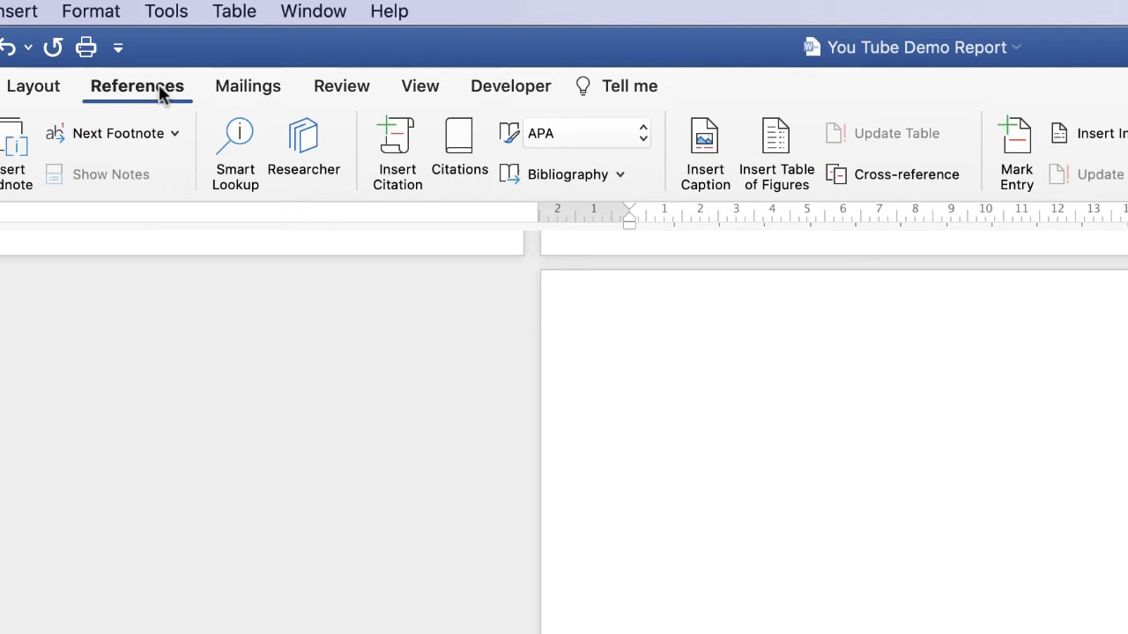
pyautogui.click(620, 176)
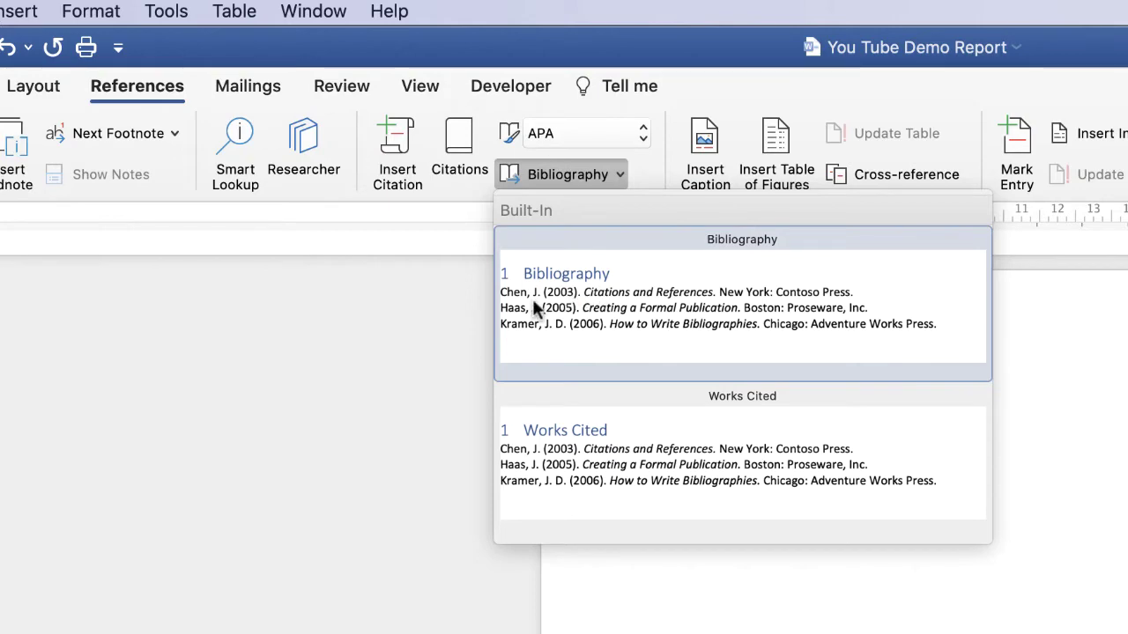
pyautogui.click(608, 297)
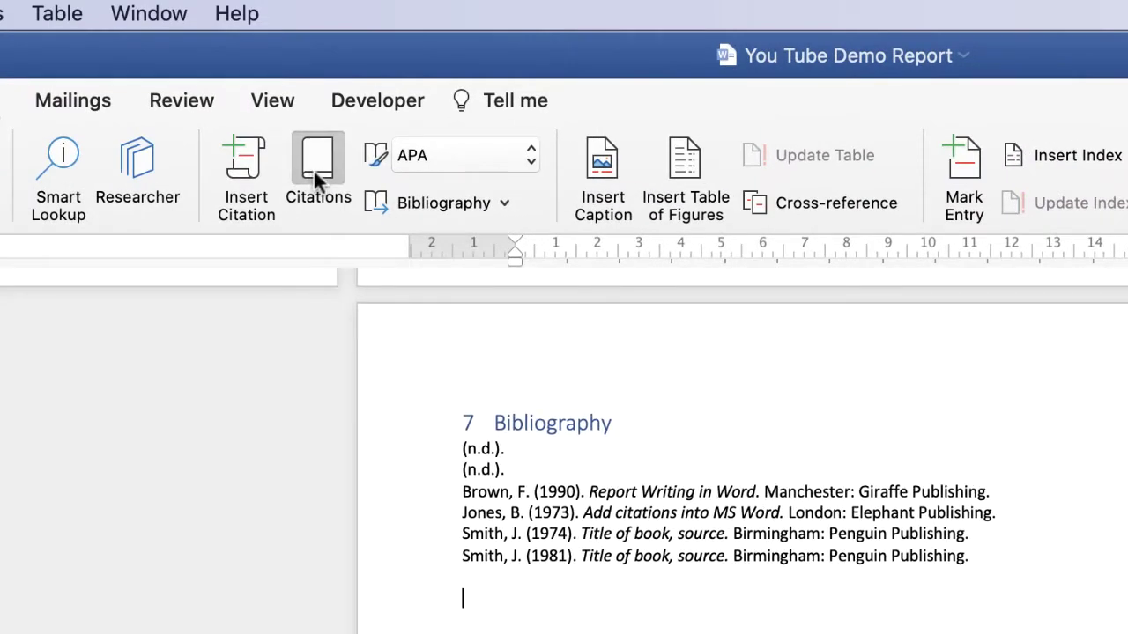
# Step: Show the document's citations list, open the Citation Source Manager, and move its window clear of the bibliography
pyautogui.click(318, 182)
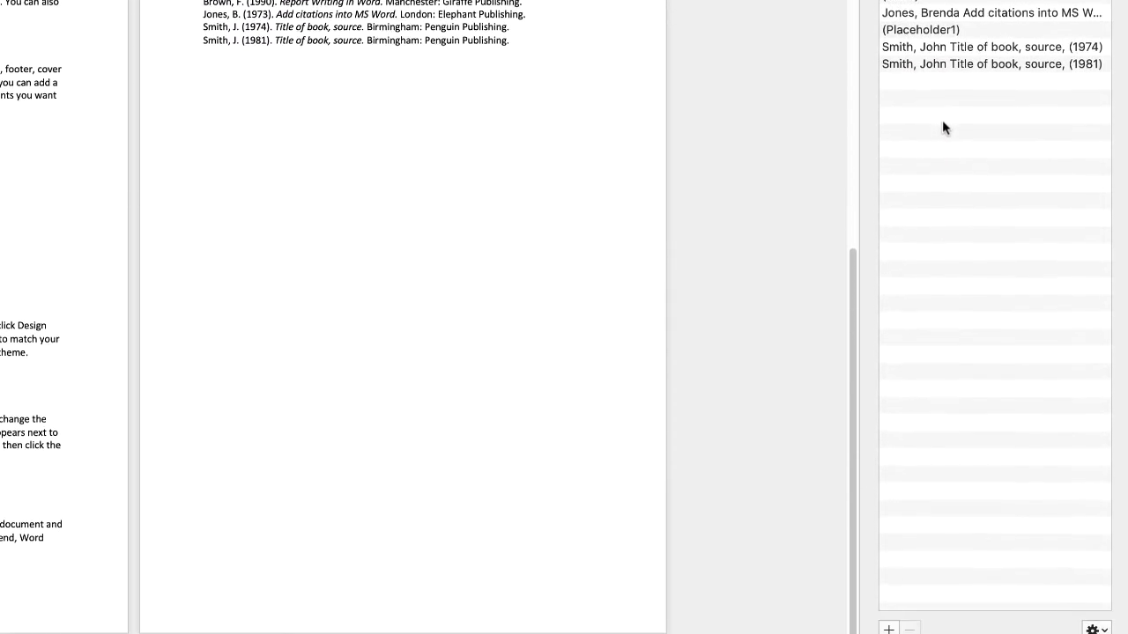
pyautogui.click(1105, 593)
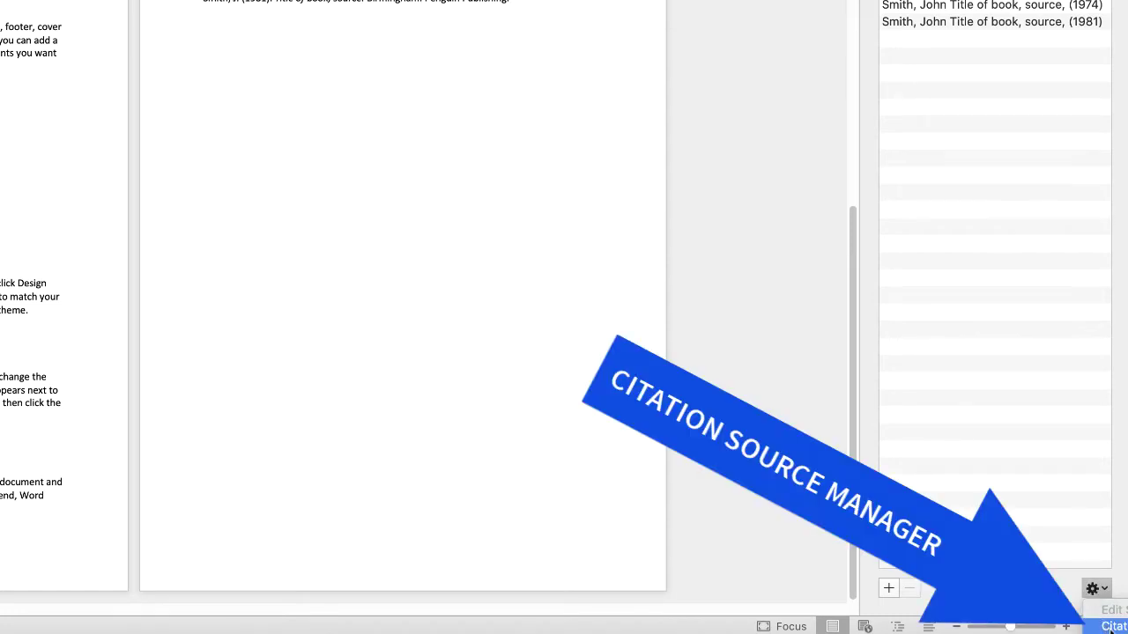
pyautogui.click(1112, 626)
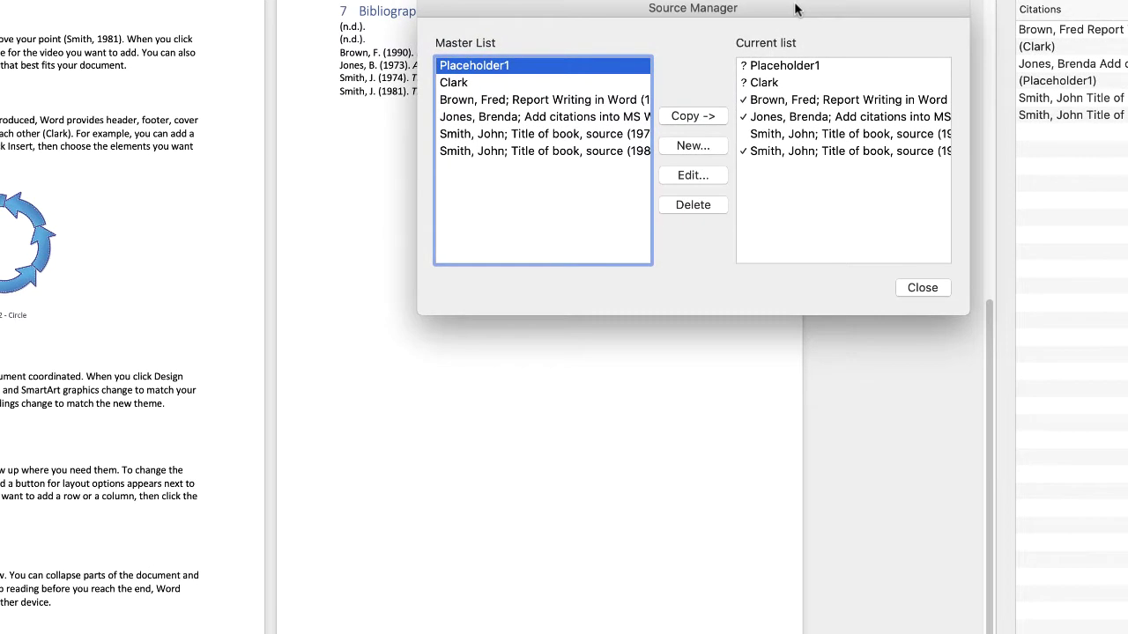
pyautogui.moveTo(794, 5); pyautogui.dragTo(646, 197)
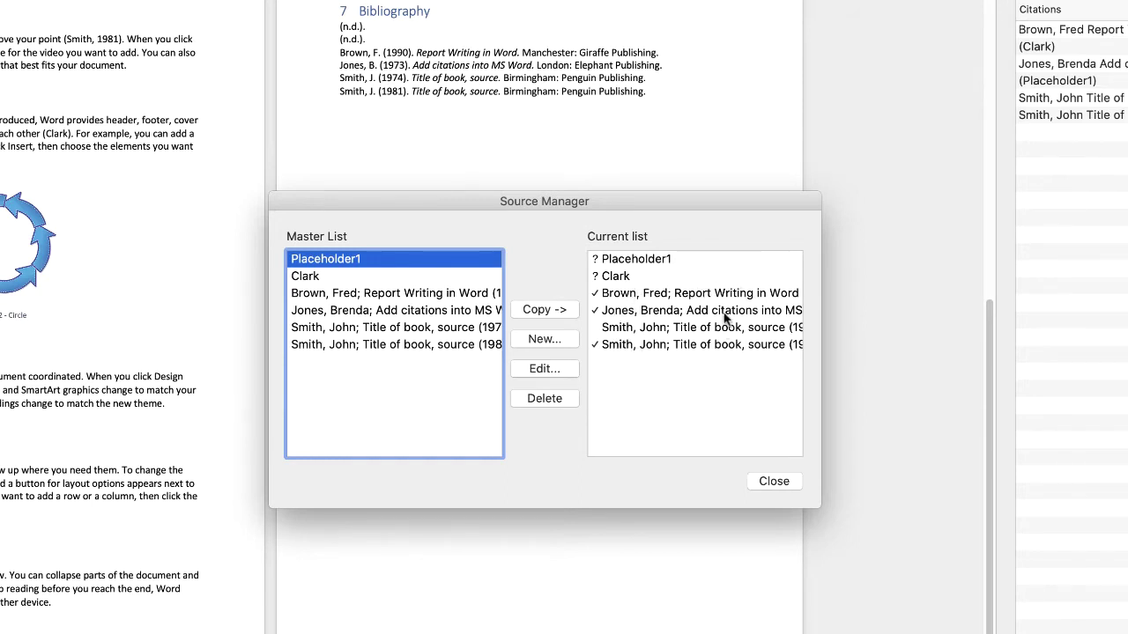
# Step: Delete Placeholder1 and the uncited 1974 book source from the current list, and close the Source Manager
pyautogui.click(647, 261)
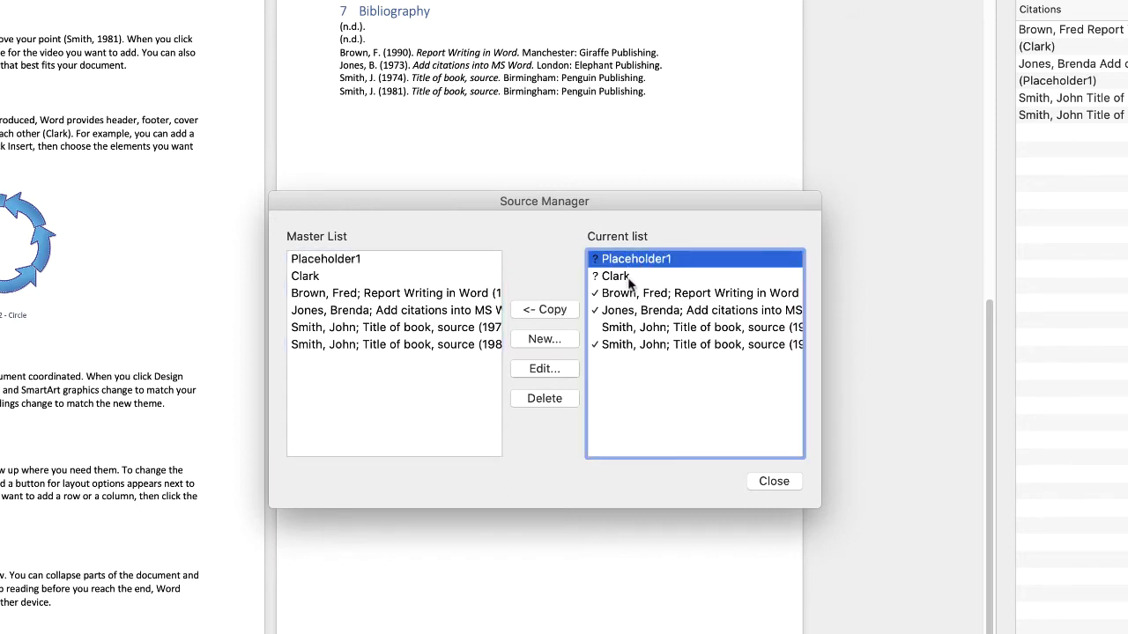
pyautogui.click(540, 401)
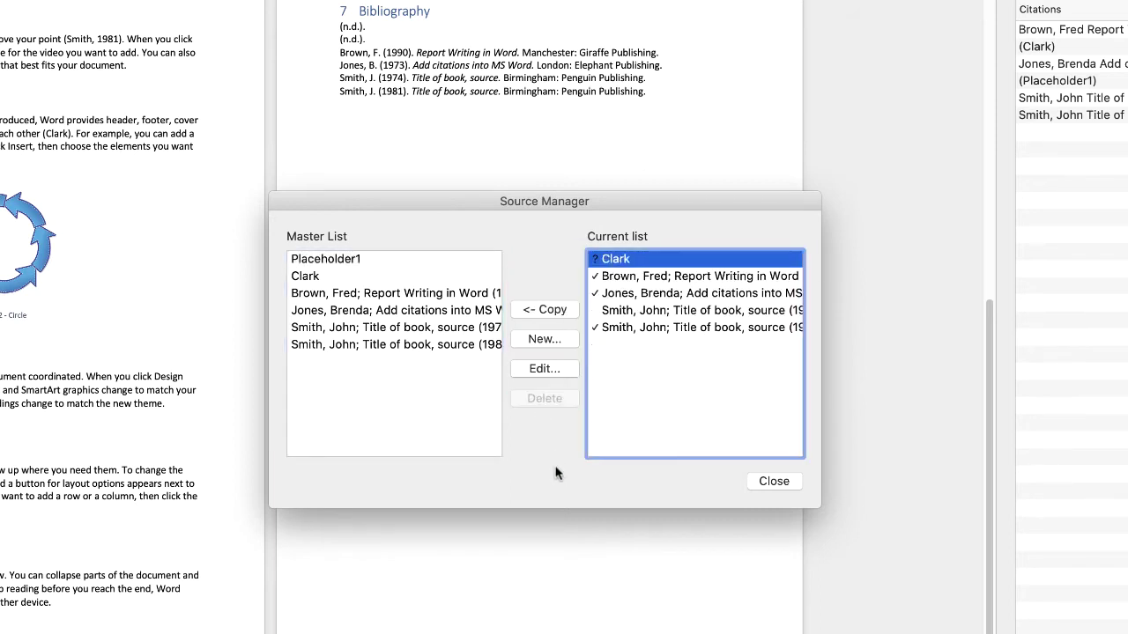
pyautogui.click(613, 317)
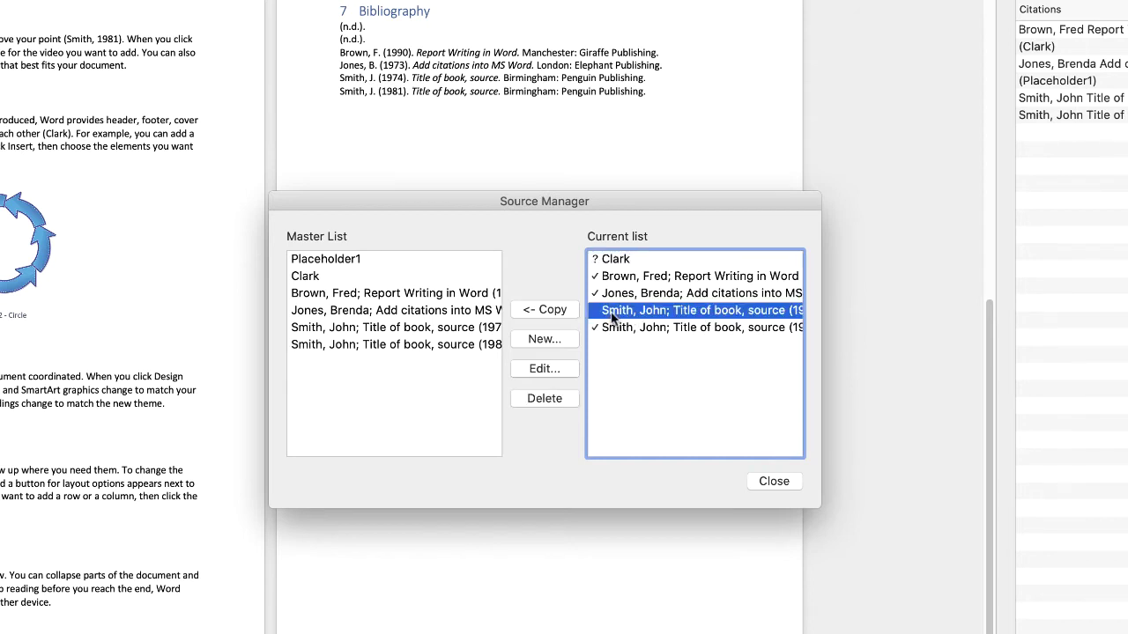
pyautogui.click(535, 398)
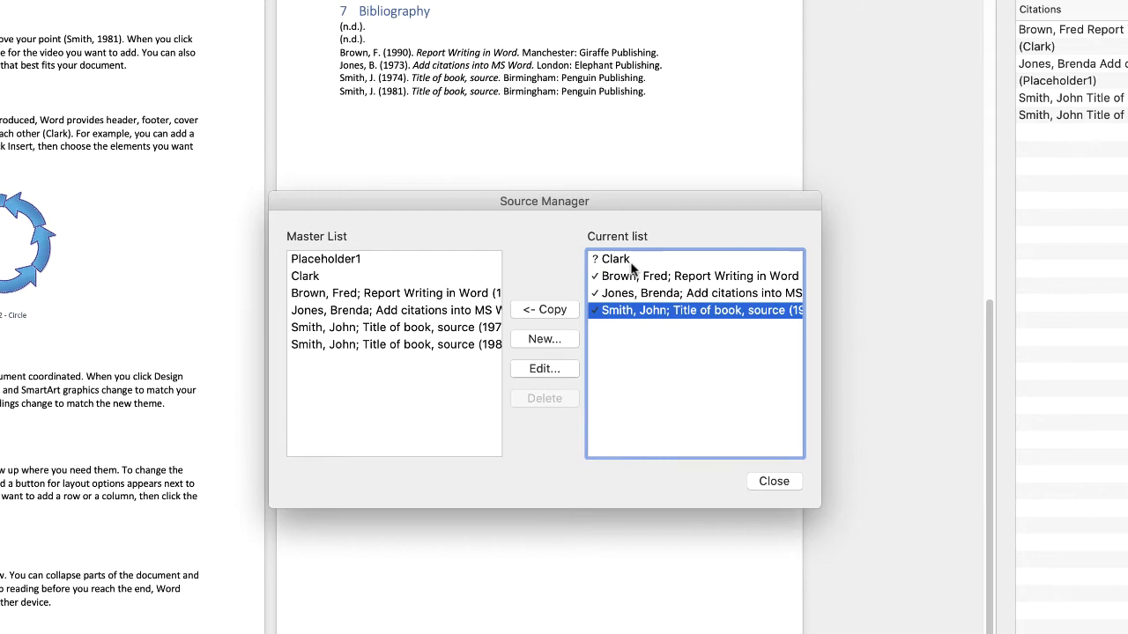
pyautogui.click(776, 484)
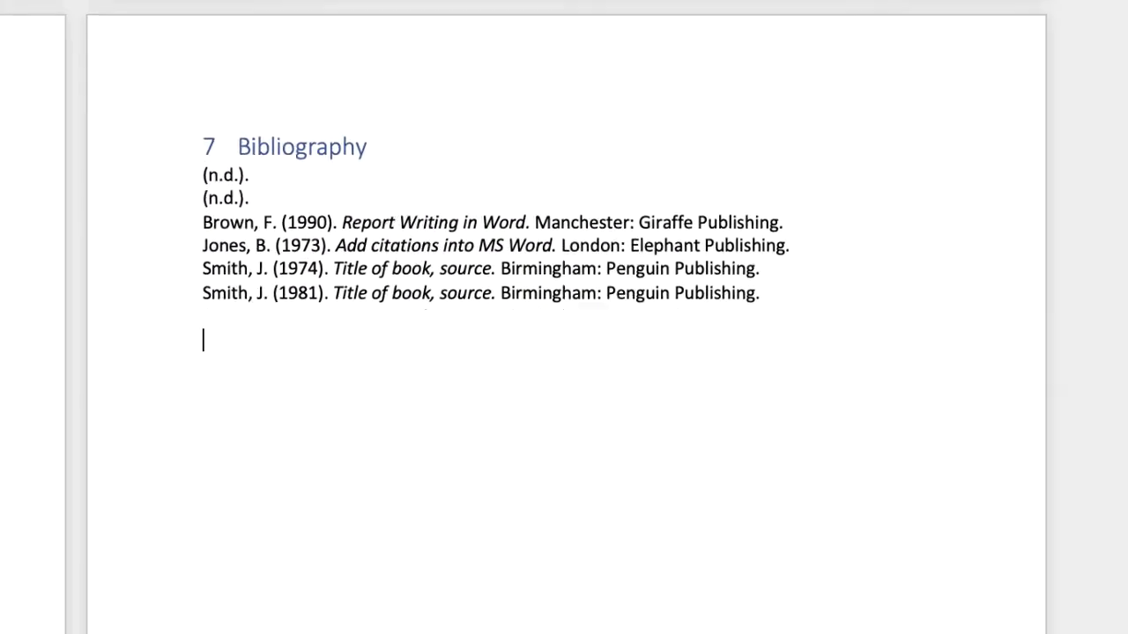
# Step: Delete the entire outdated Bibliography block from the last page
pyautogui.moveTo(230, 350); pyautogui.dragTo(203, 107)
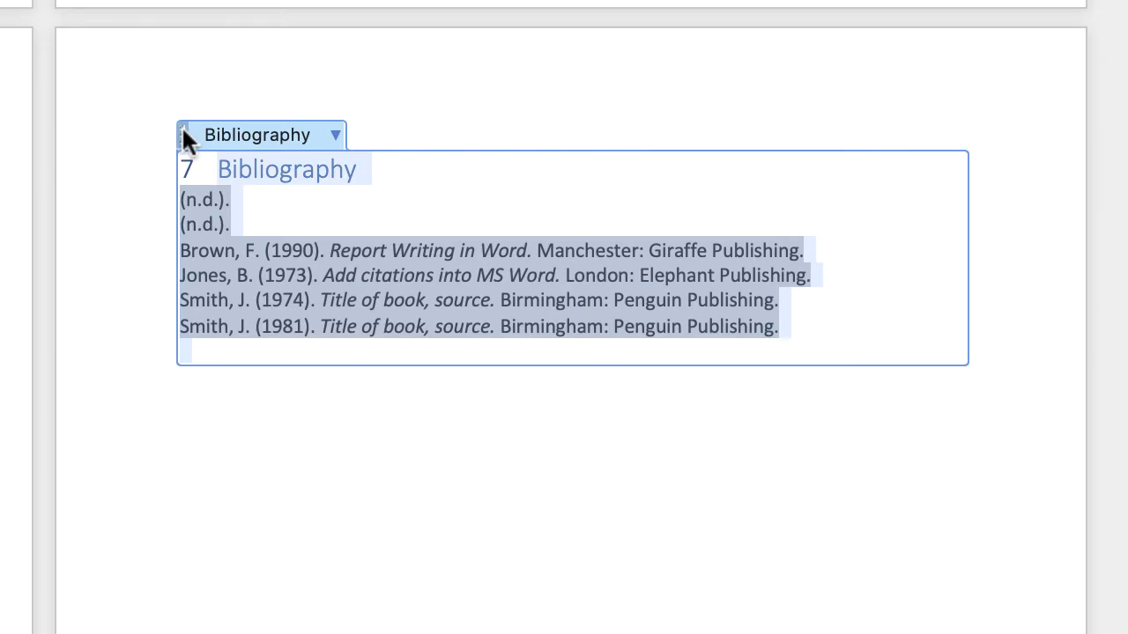
pyautogui.click(183, 132)
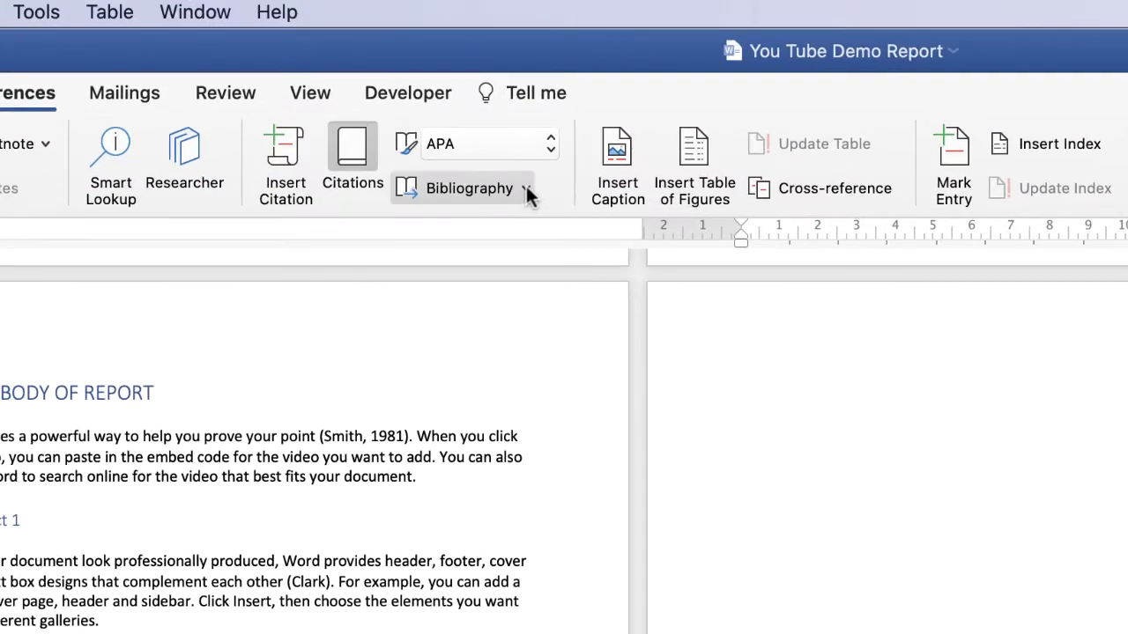
# Step: Insert a fresh built-in Bibliography in APA style on the empty last page
pyautogui.click(526, 187)
pyautogui.click(562, 319)
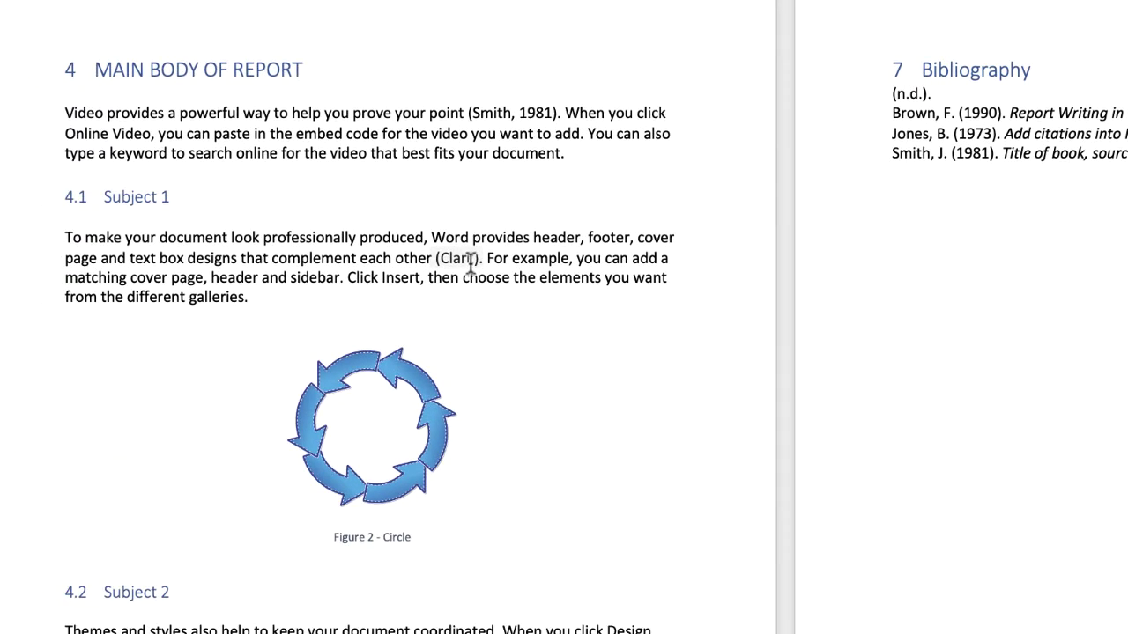
# Step: Complete the book source cited under Subject 1 with the author's full name, Citation in Word, Birmingham, Penguin Publishing and 1975, updating both source lists
pyautogui.click(435, 264)
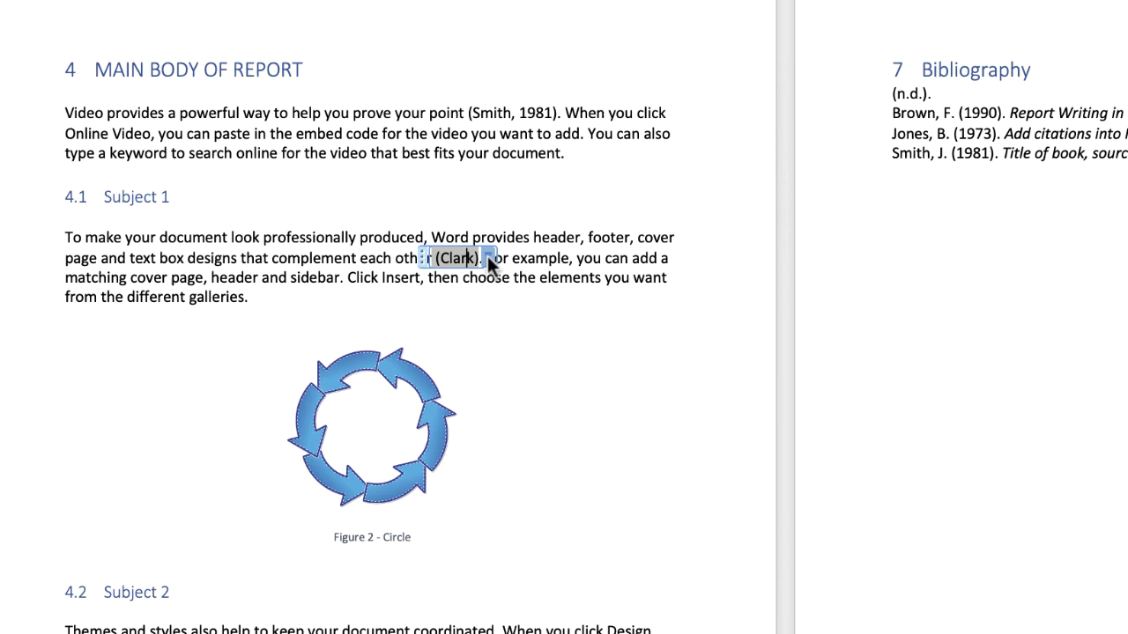
pyautogui.click(488, 259)
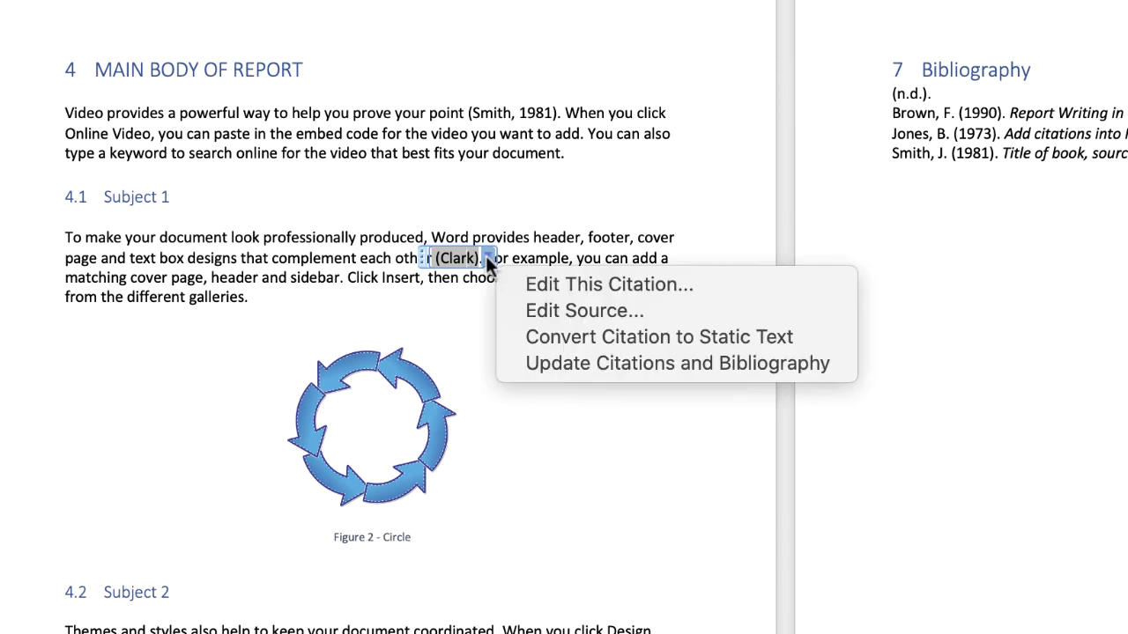
pyautogui.click(545, 307)
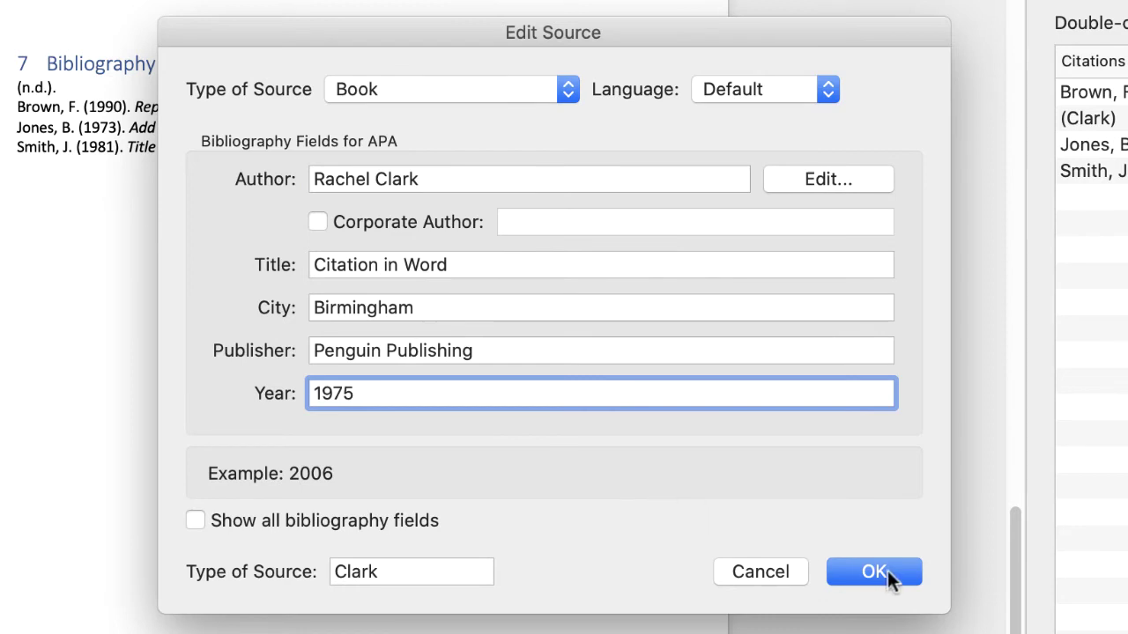
pyautogui.click(887, 570)
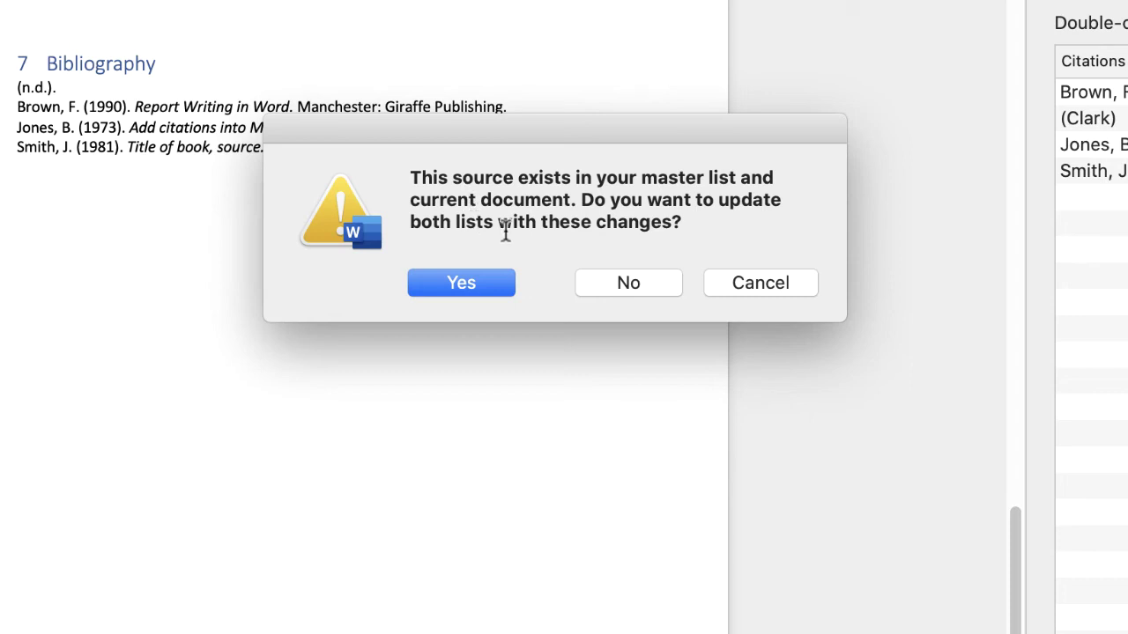
pyautogui.click(467, 286)
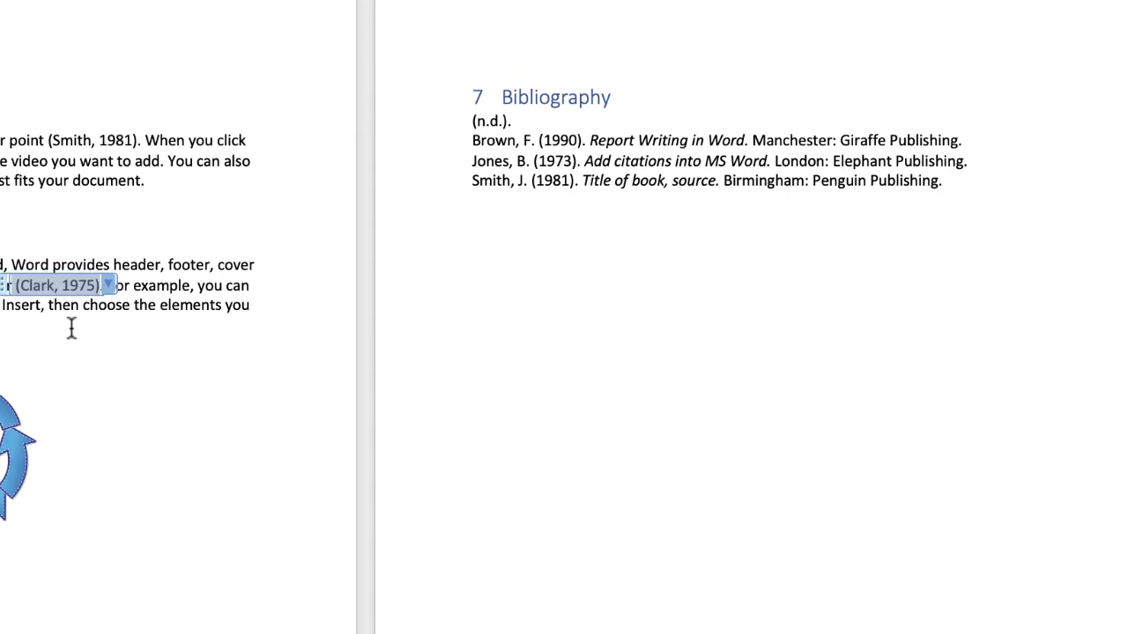
pyautogui.click(49, 326)
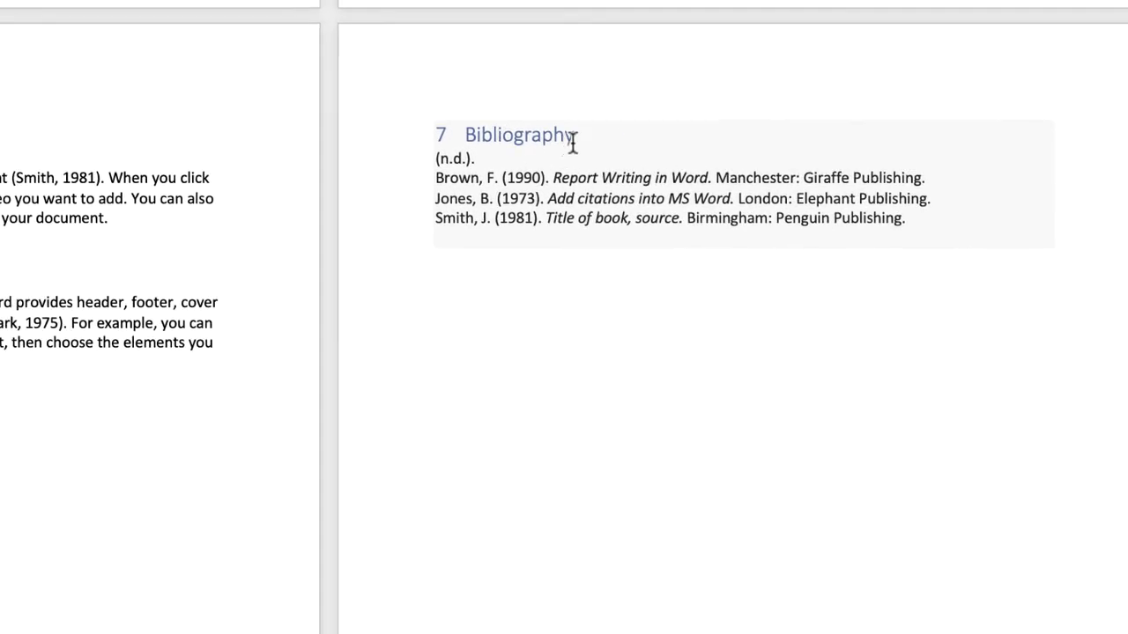
# Step: Update the citations and bibliography from the Bibliography block on the last page, and deselect the block
pyautogui.click(729, 107)
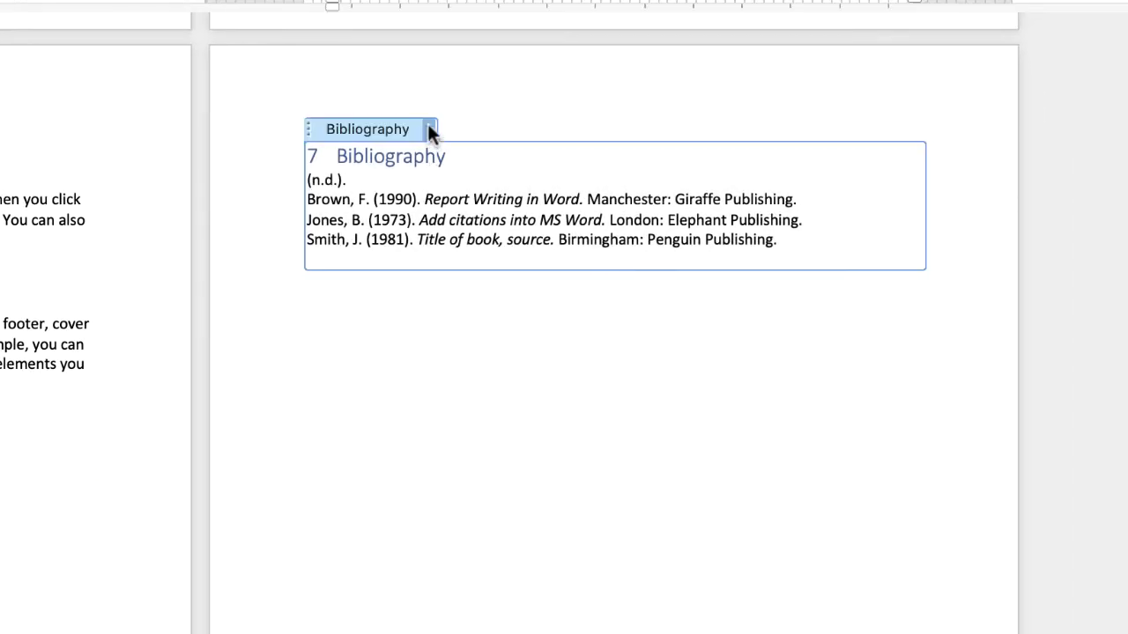
pyautogui.click(428, 129)
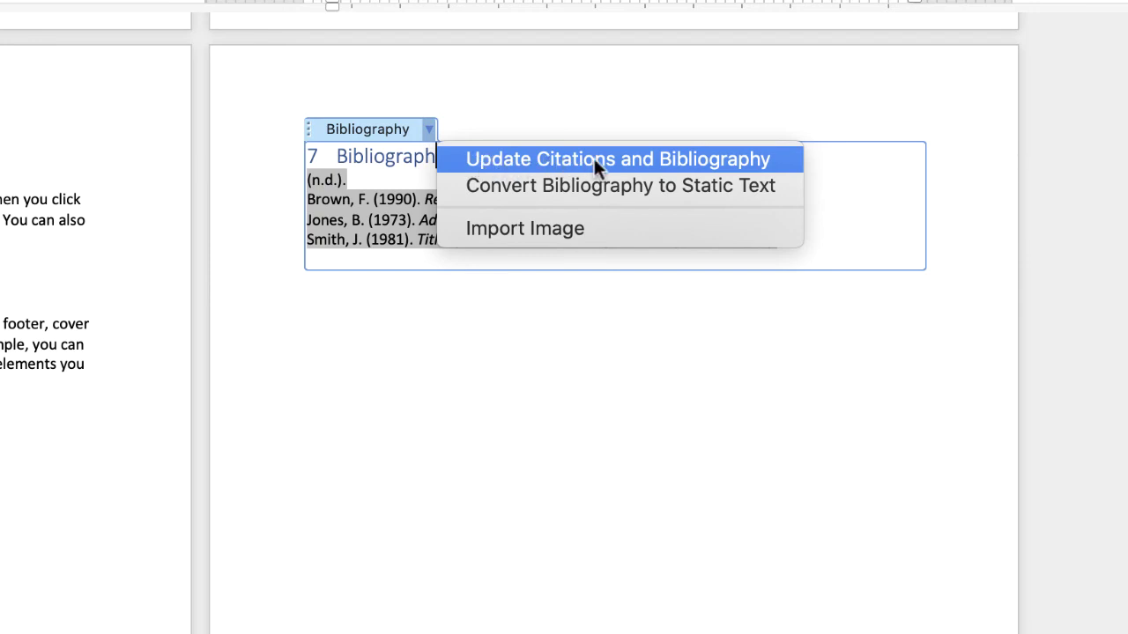
pyautogui.click(473, 160)
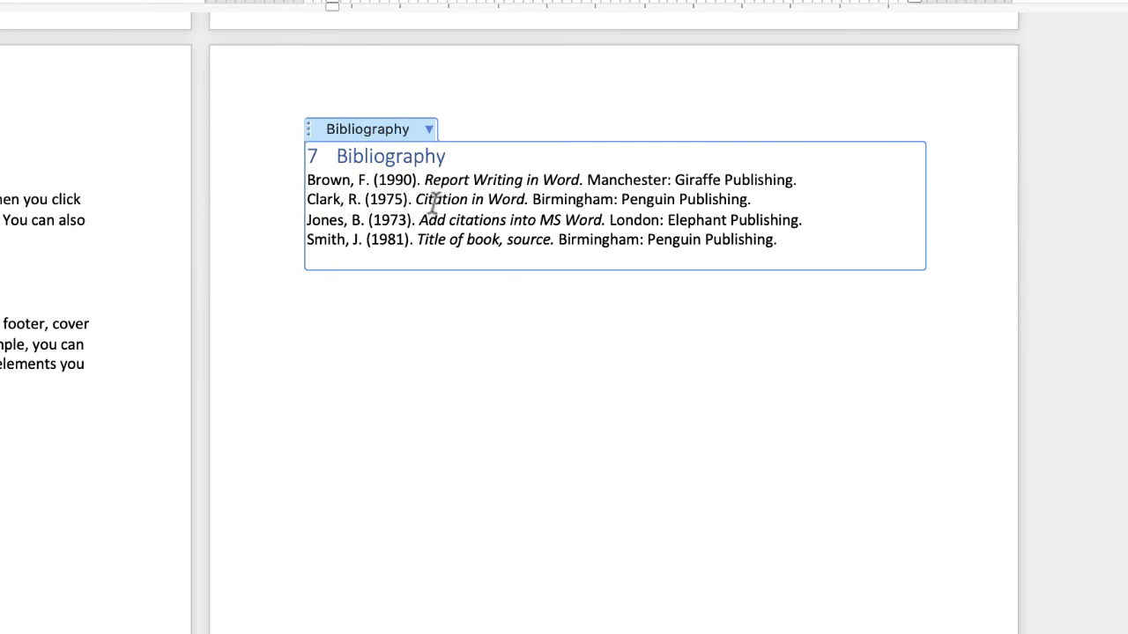
pyautogui.click(461, 468)
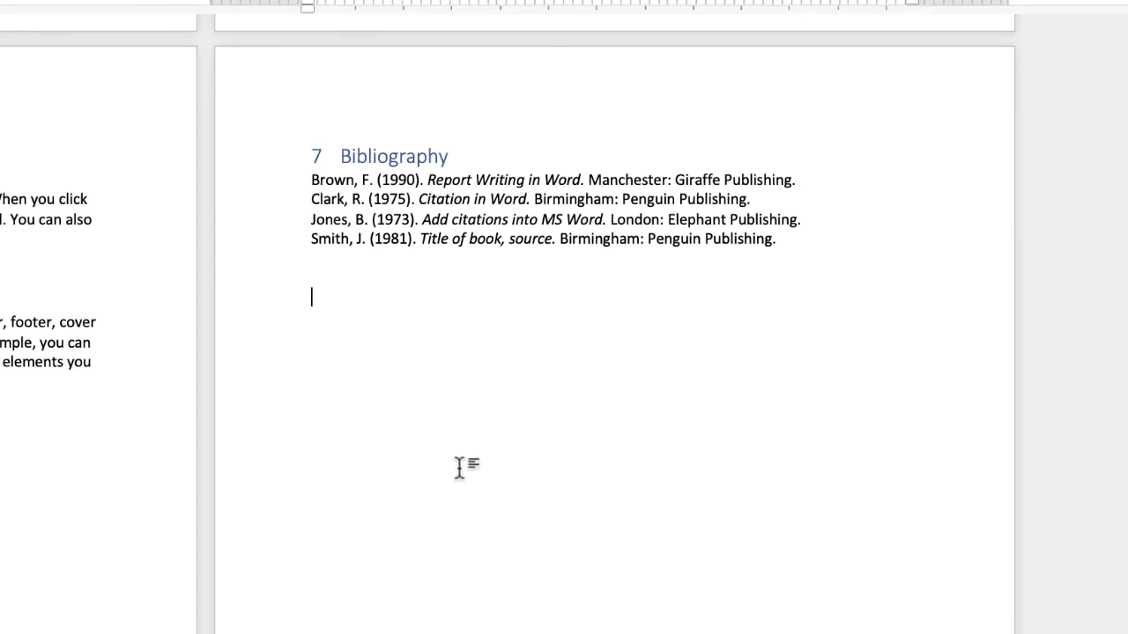